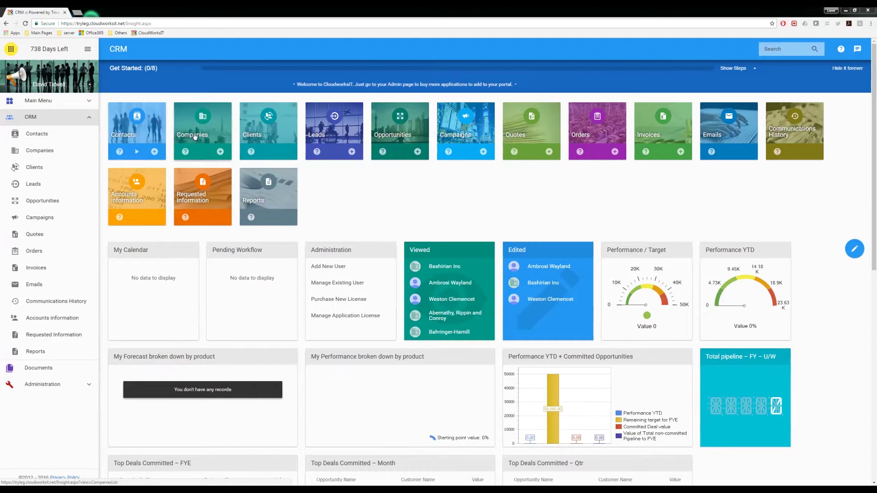
pyautogui.click(193, 136)
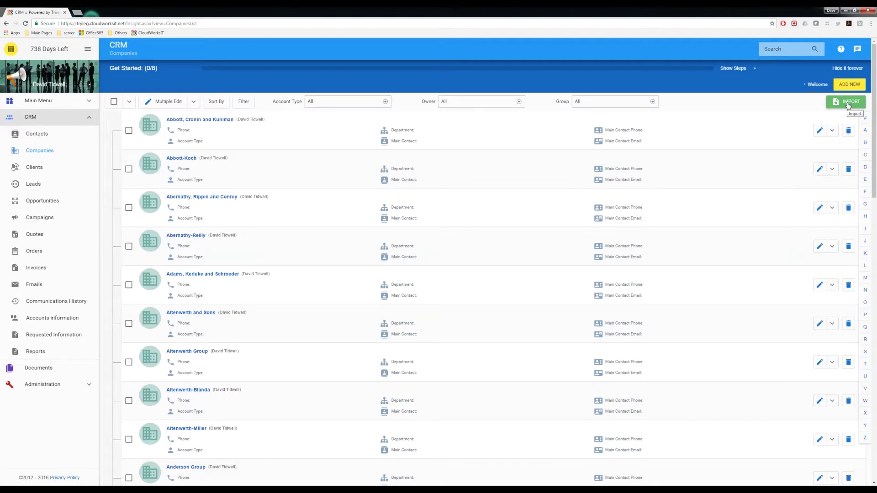
pyautogui.click(37, 136)
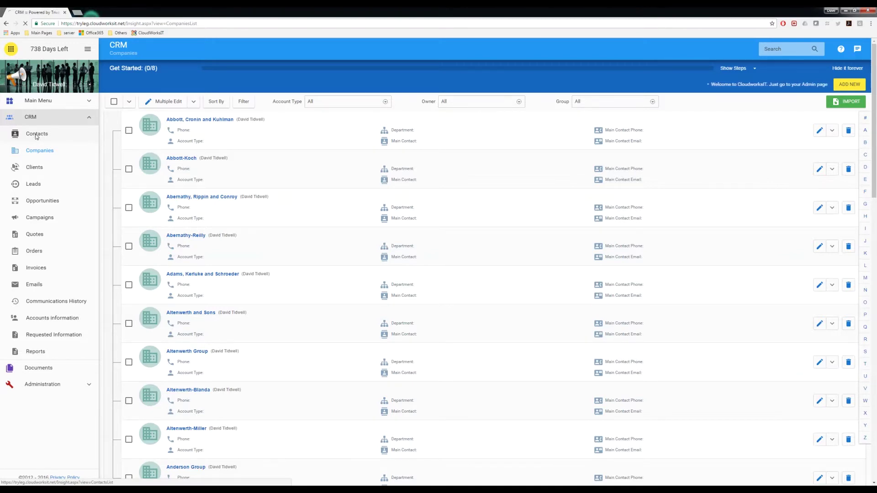
pyautogui.click(32, 118)
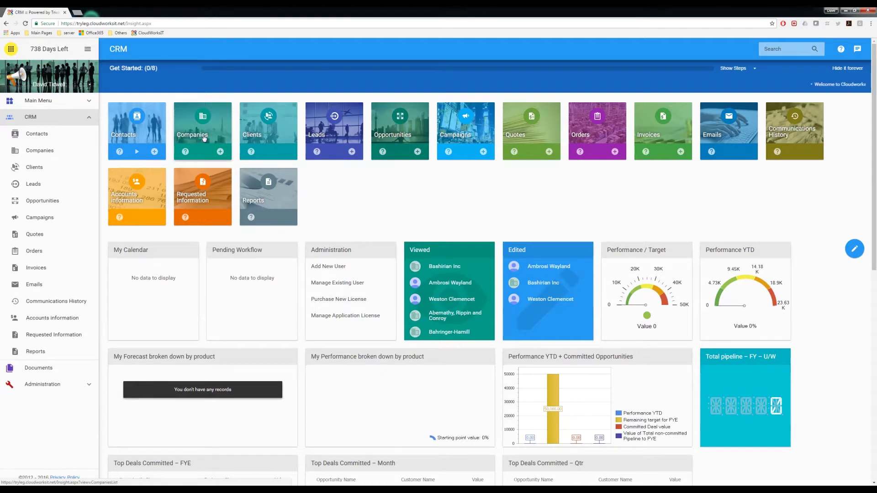
# Search the Companies list for "bash" and open the Bashirian Inc record.
pyautogui.click(204, 137)
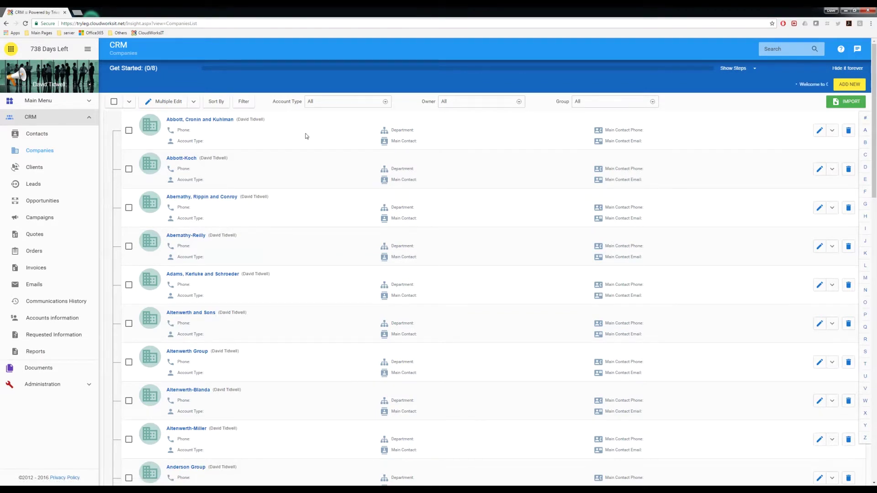
pyautogui.click(777, 49)
pyautogui.write('bash')
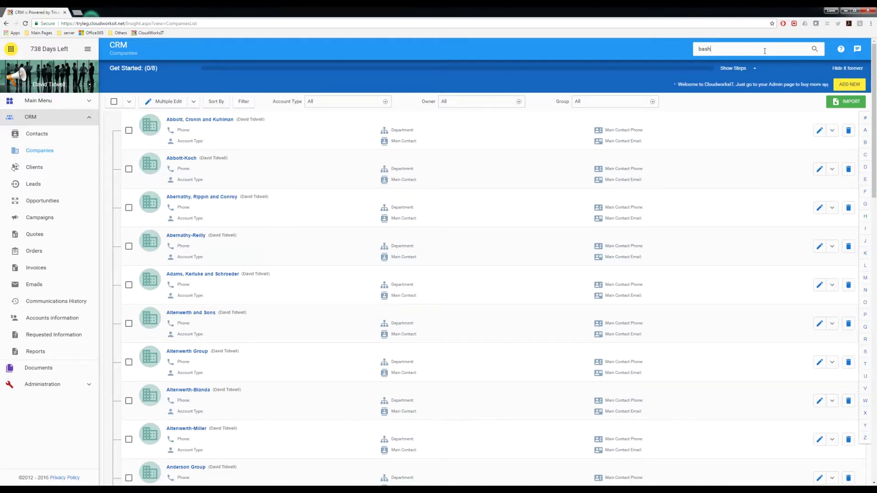
pyautogui.press('Return')
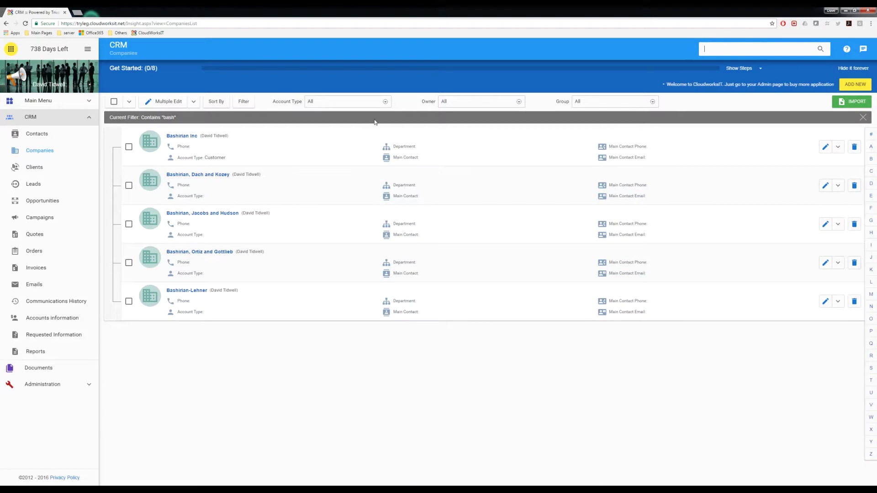
pyautogui.click(186, 136)
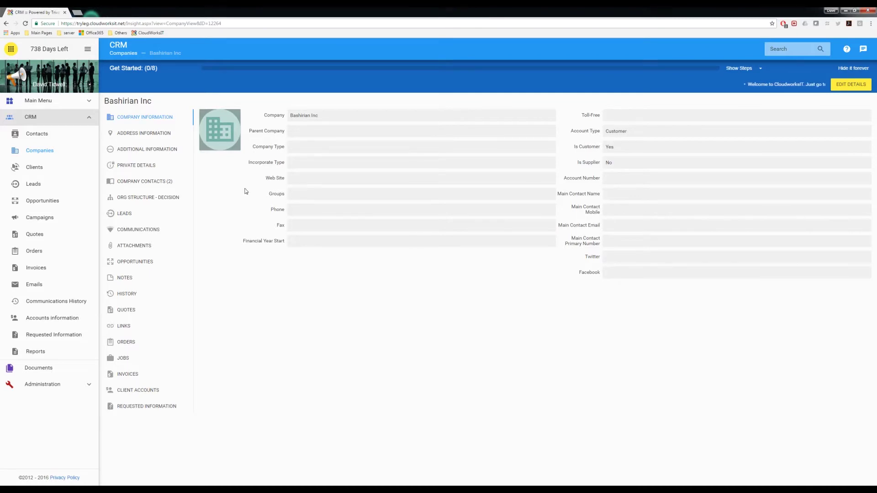
# Review Bashirian Inc's address, additional, private and bank details, its company contacts, and the first listed contact's record.
pyautogui.click(134, 135)
pyautogui.click(134, 151)
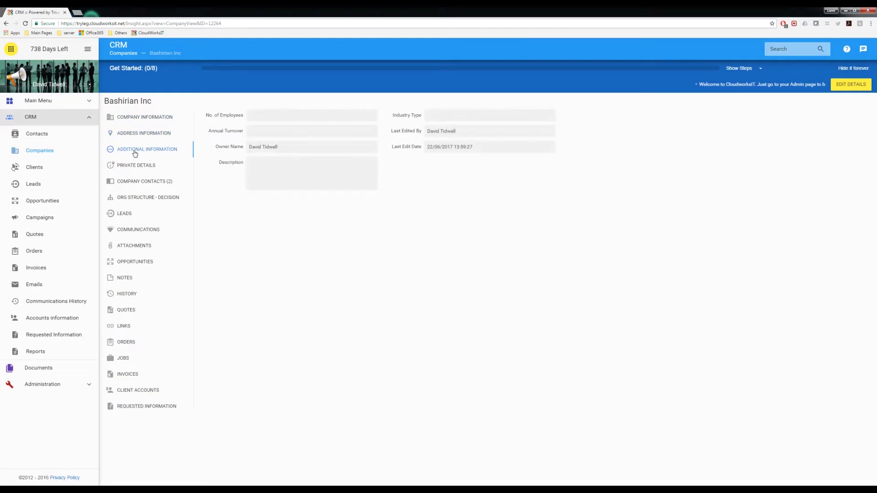
pyautogui.click(130, 167)
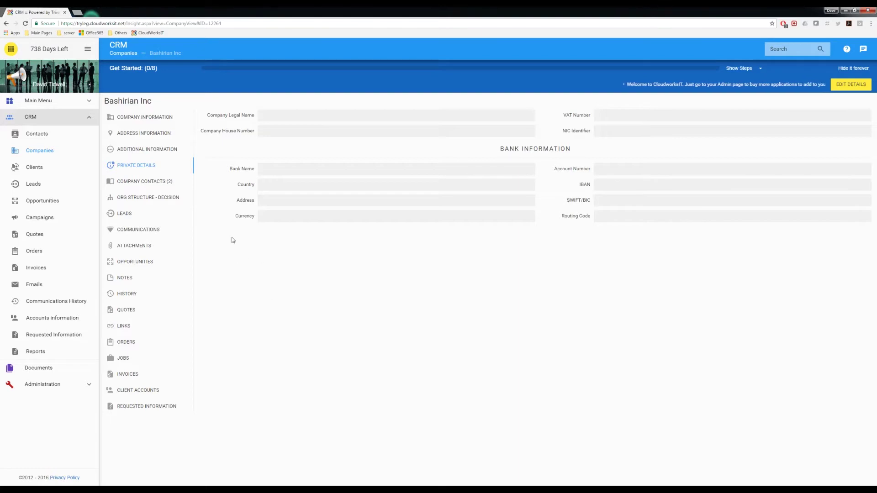
pyautogui.moveTo(222, 168); pyautogui.dragTo(633, 214)
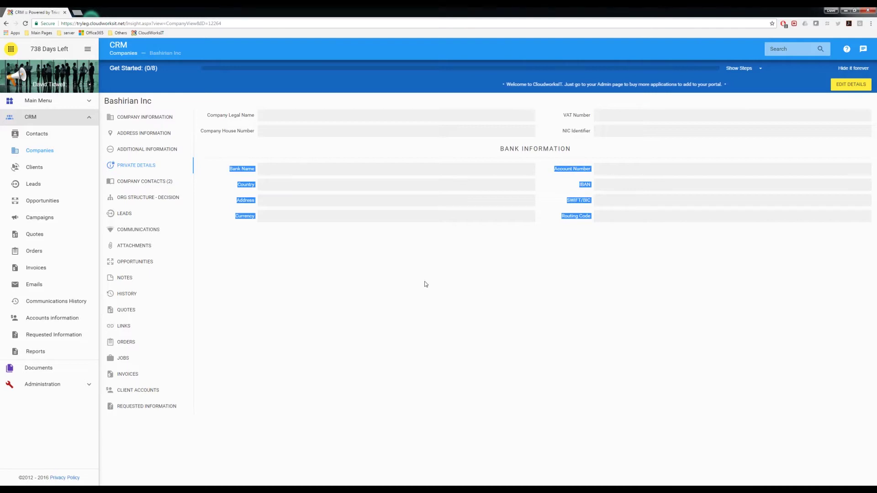
pyautogui.click(365, 272)
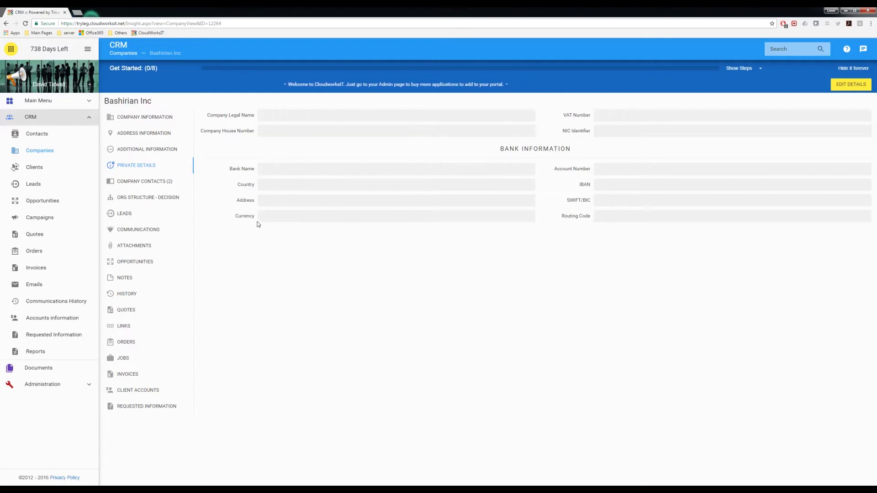
pyautogui.click(133, 182)
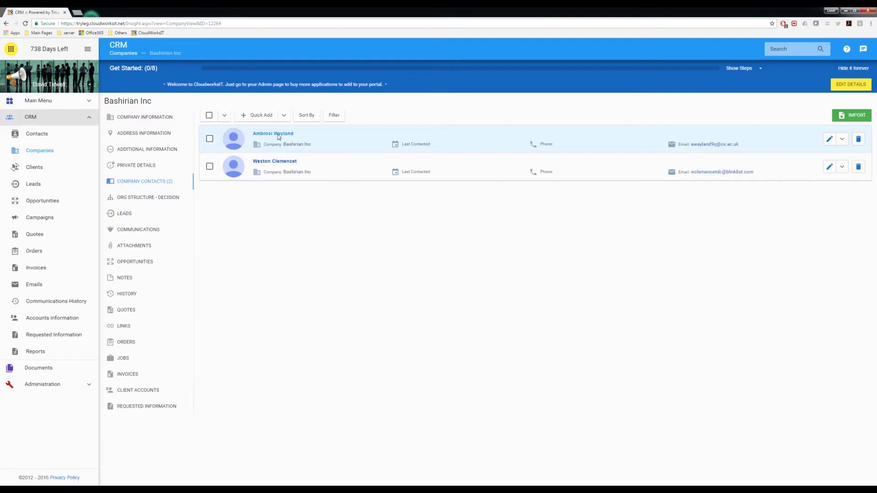
pyautogui.click(279, 135)
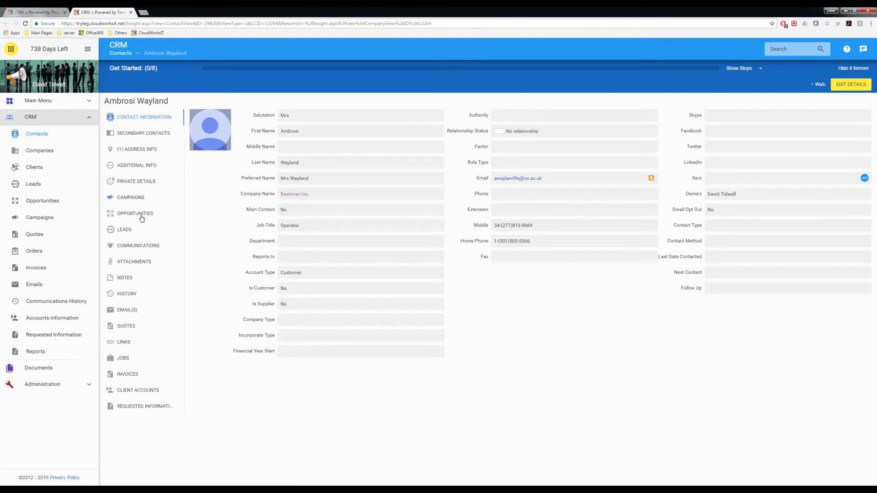
# Return to Bashirian Inc and place the first contact beneath the second in its decision org structure.
pyautogui.click(291, 193)
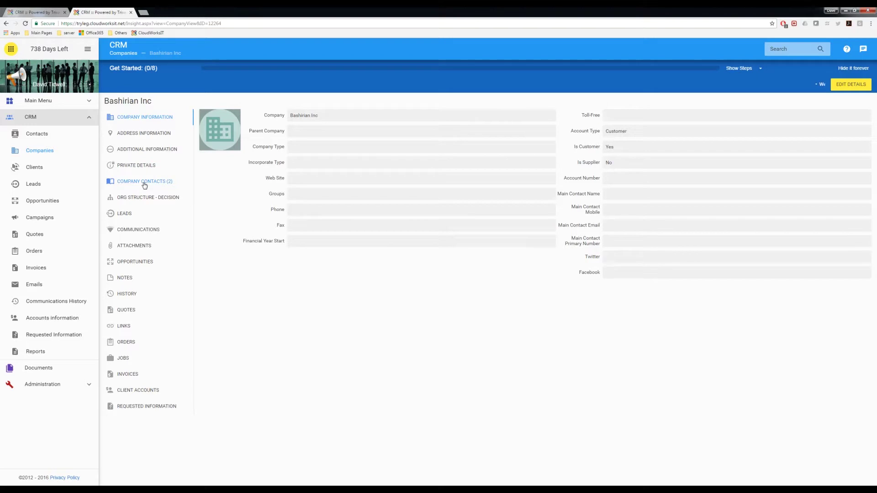
pyautogui.click(133, 198)
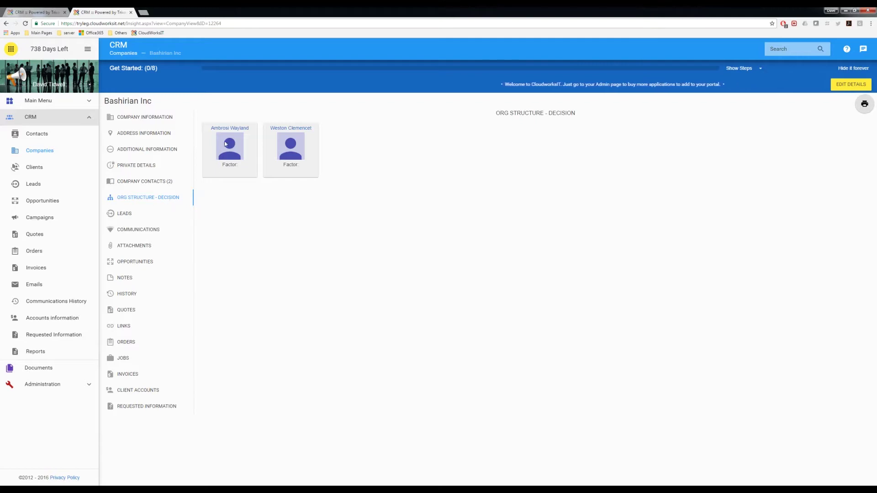
pyautogui.moveTo(225, 144); pyautogui.dragTo(283, 168)
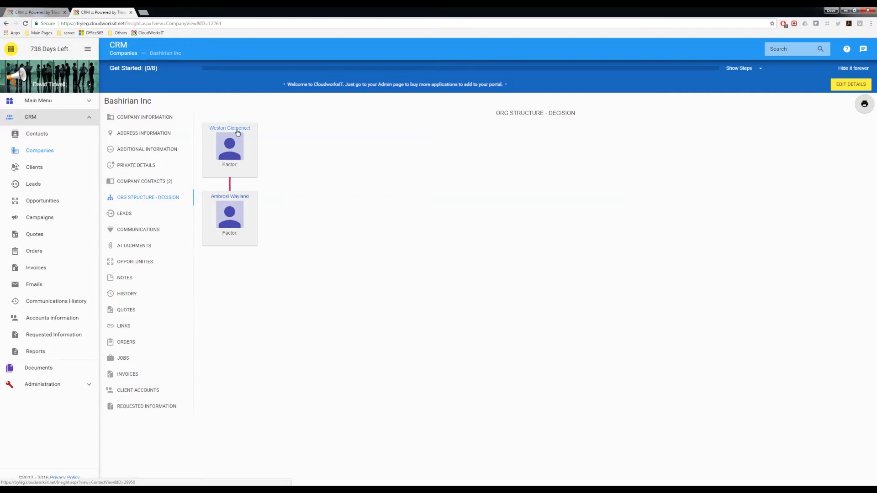
# Open the subordinate contact's record, clear its Reports to value, and save the contact.
pyautogui.click(222, 200)
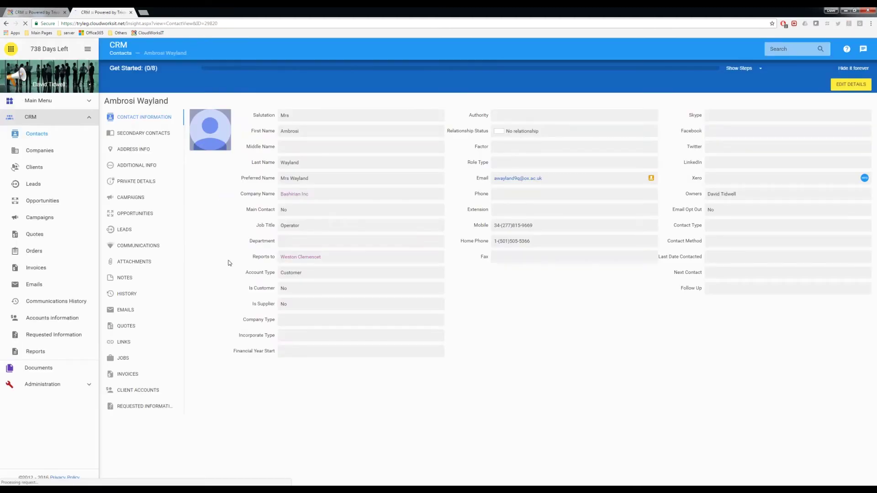
pyautogui.click(304, 258)
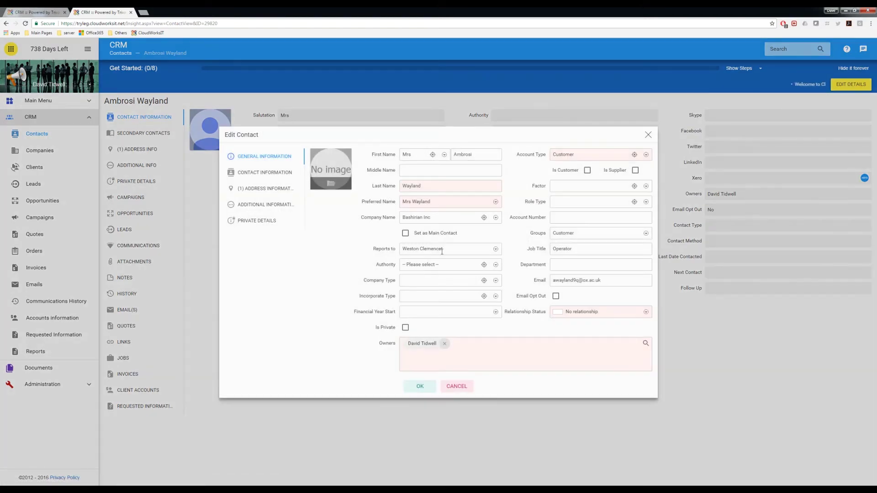
pyautogui.click(455, 248)
pyautogui.click(437, 264)
pyautogui.click(420, 386)
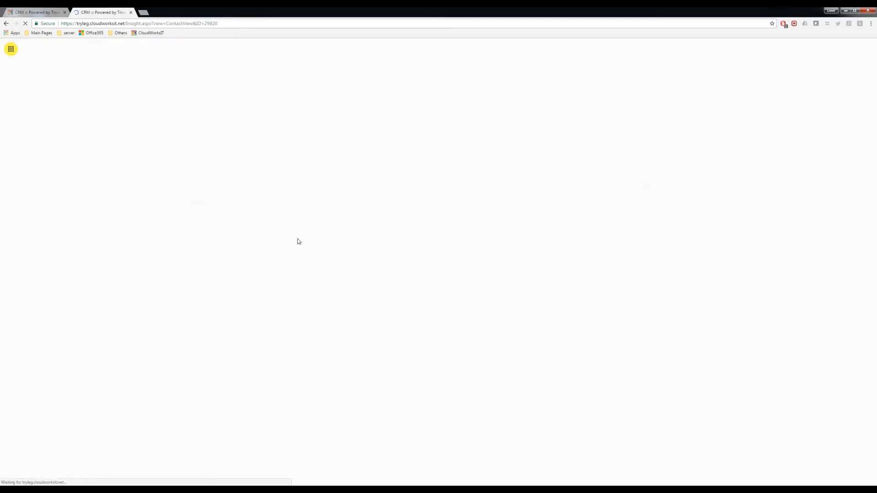
# In Bashirian Inc's decision org structure, place the second contact beneath the first one.
pyautogui.click(294, 195)
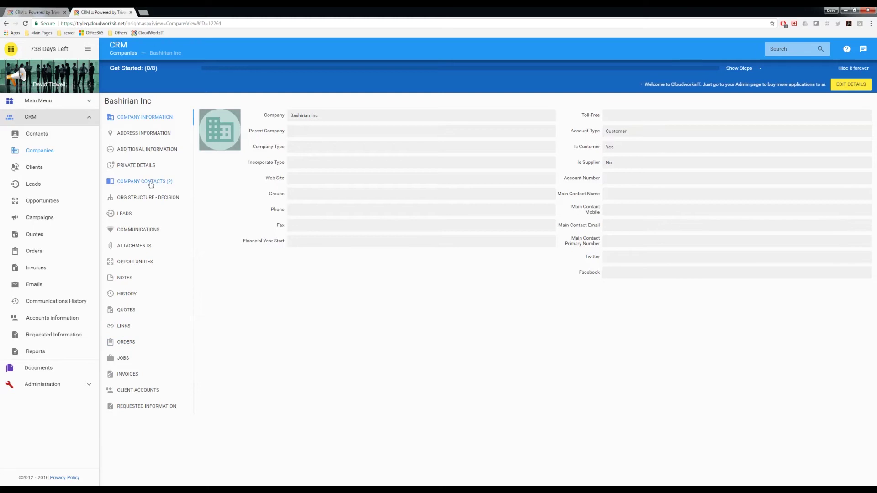
pyautogui.click(146, 199)
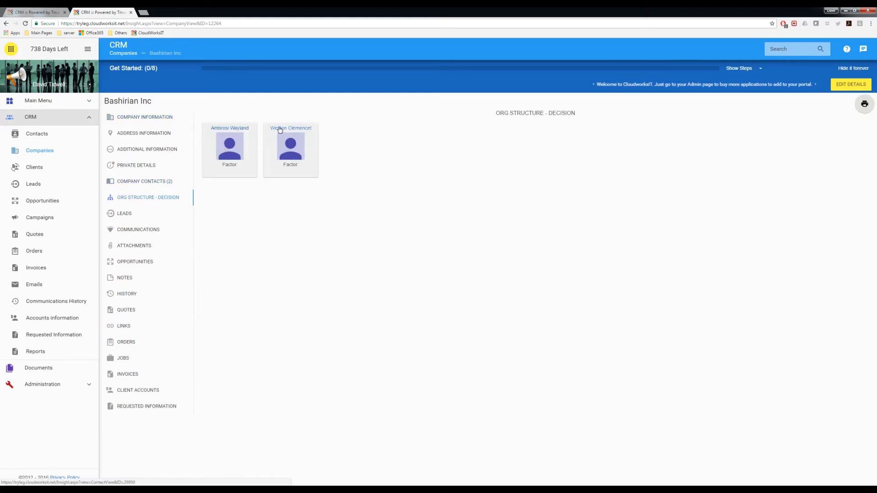
pyautogui.moveTo(272, 139); pyautogui.dragTo(212, 150)
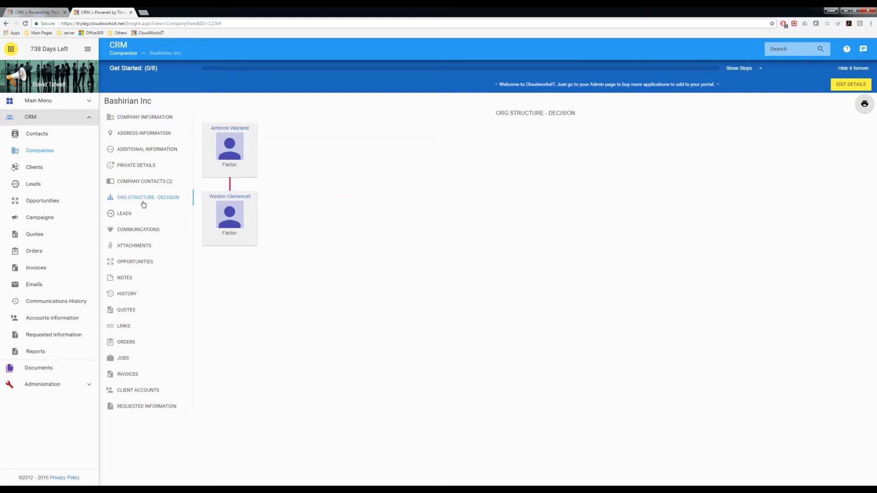
# Review Bashirian Inc's communications, opportunities, notes, and activity history.
pyautogui.click(135, 231)
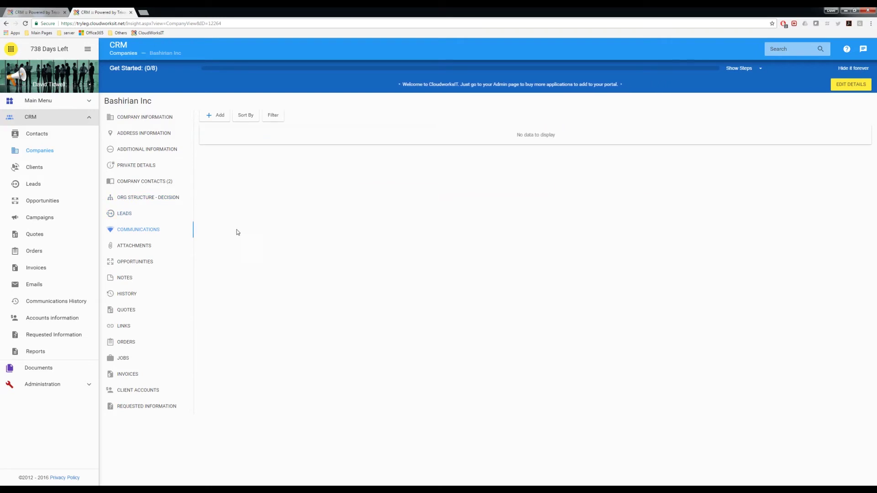
pyautogui.click(140, 262)
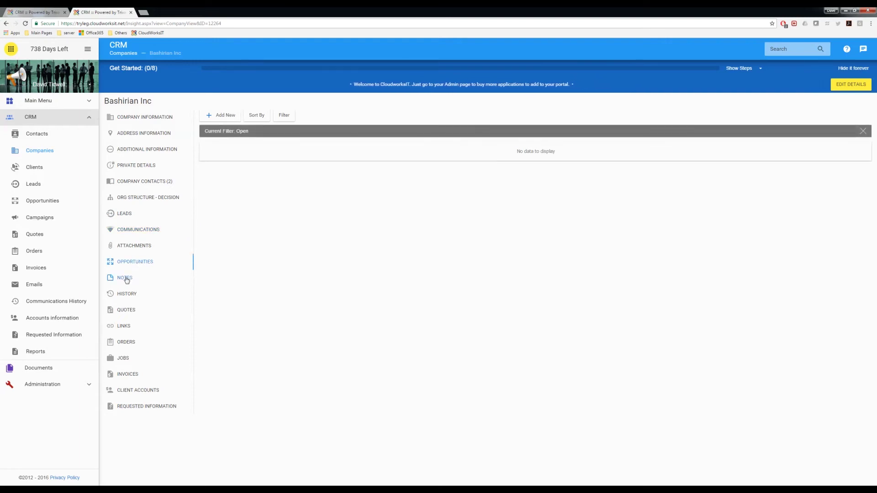
pyautogui.click(126, 279)
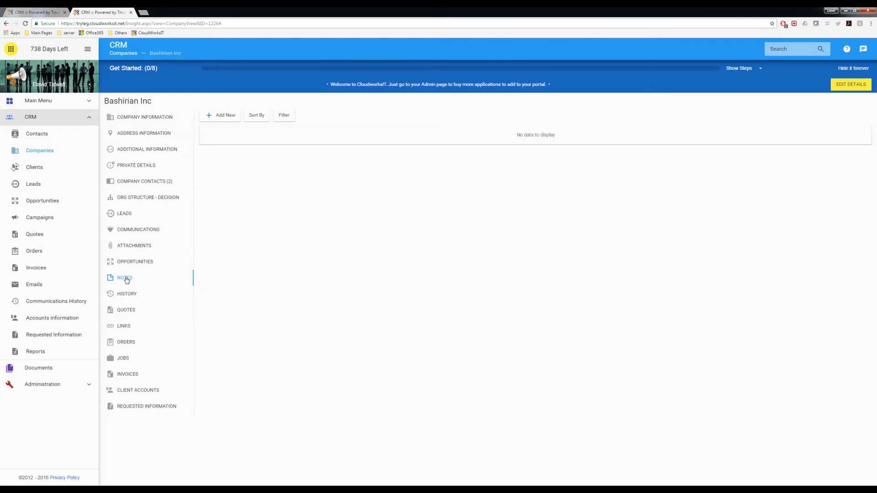
pyautogui.click(125, 297)
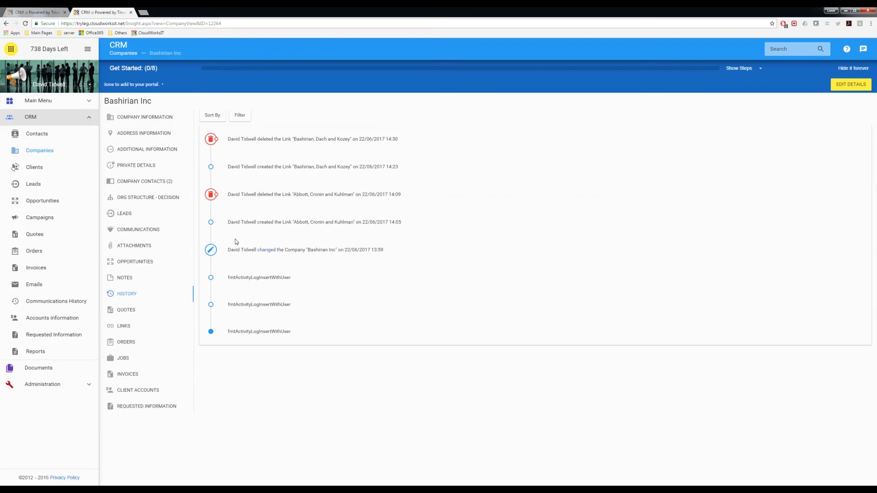
# Start a new company link for Bashirian Inc and select Bashirian, Dach and Kozey as the linked company.
pyautogui.click(124, 327)
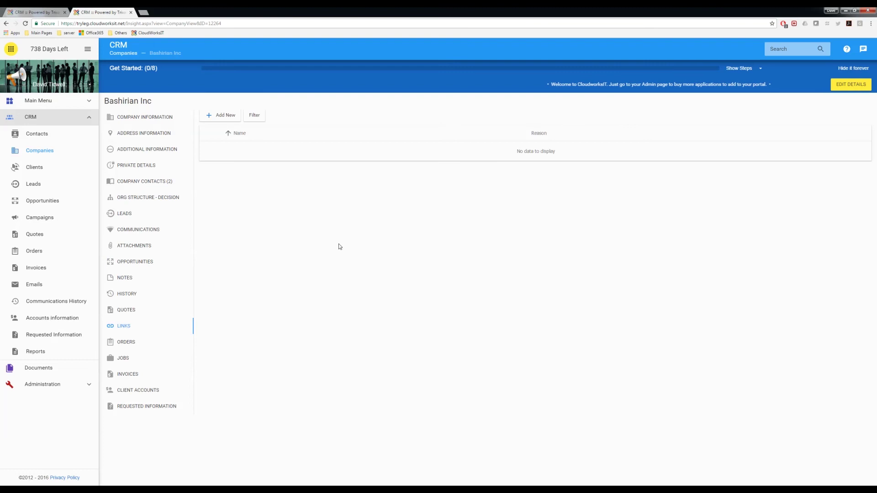
pyautogui.click(224, 116)
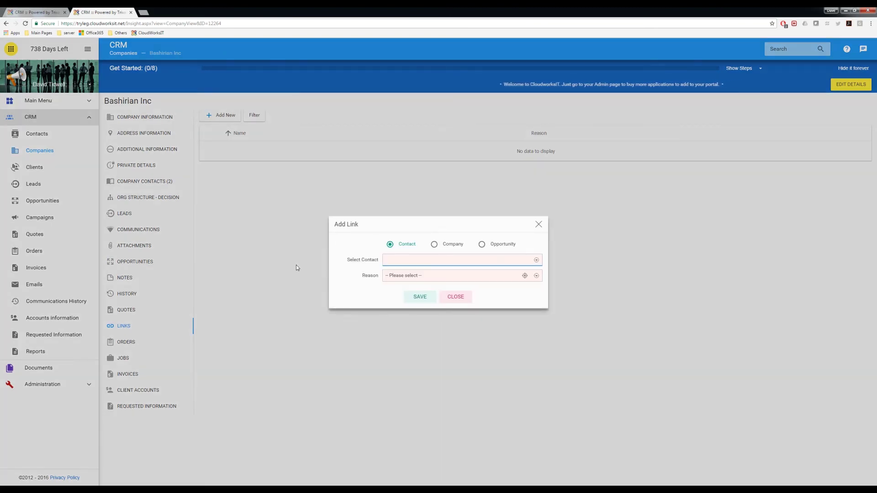
pyautogui.click(434, 245)
pyautogui.click(409, 258)
pyautogui.write('bas')
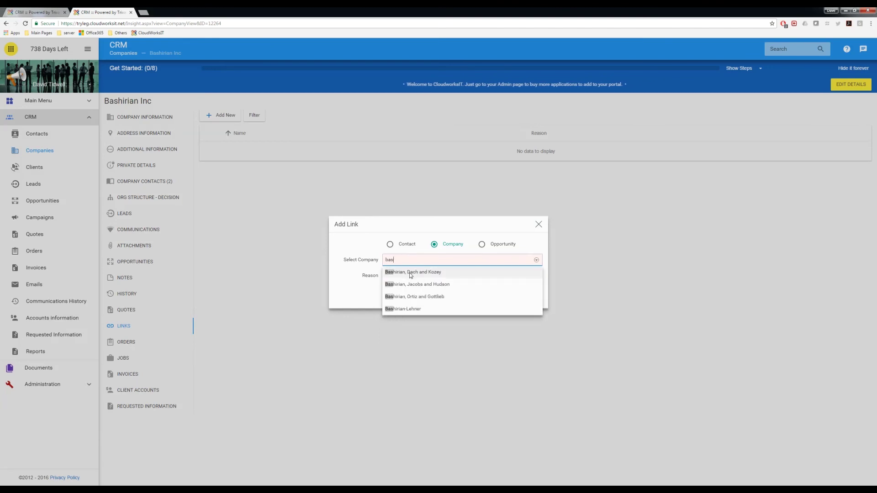
pyautogui.click(415, 273)
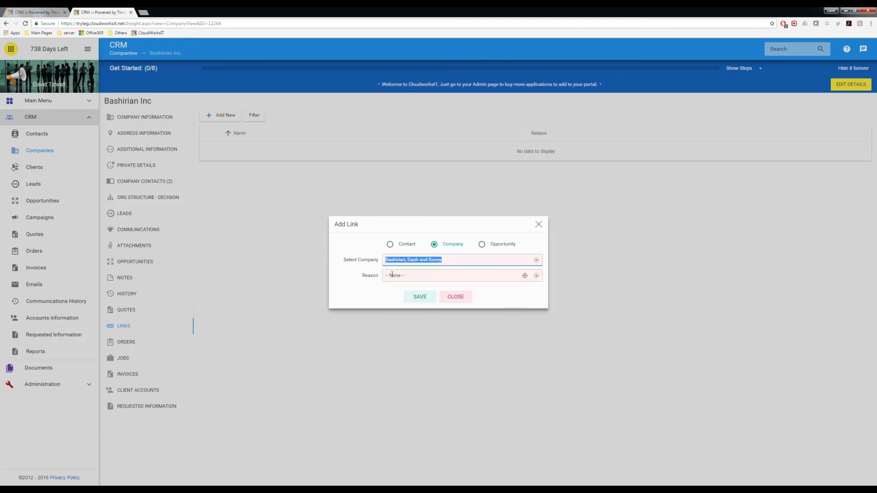
# Create the link reason "Owned 51% by this company" for companies and save the link with it.
pyautogui.click(536, 276)
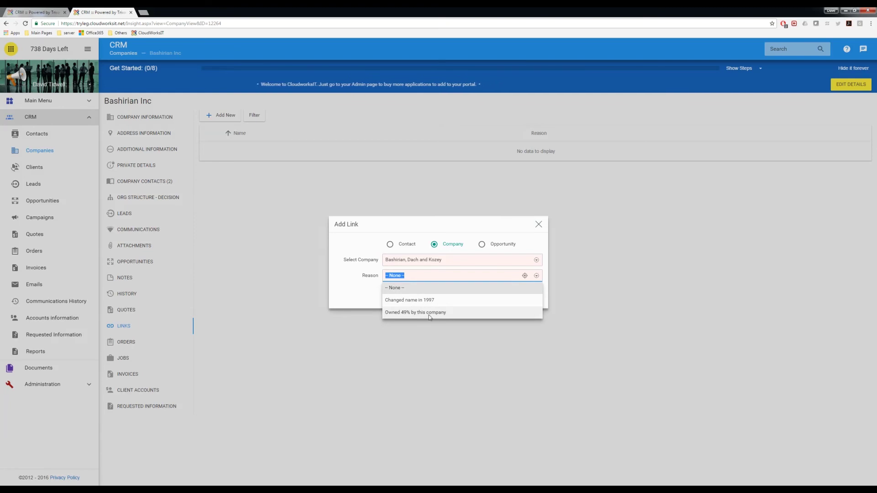
pyautogui.click(525, 275)
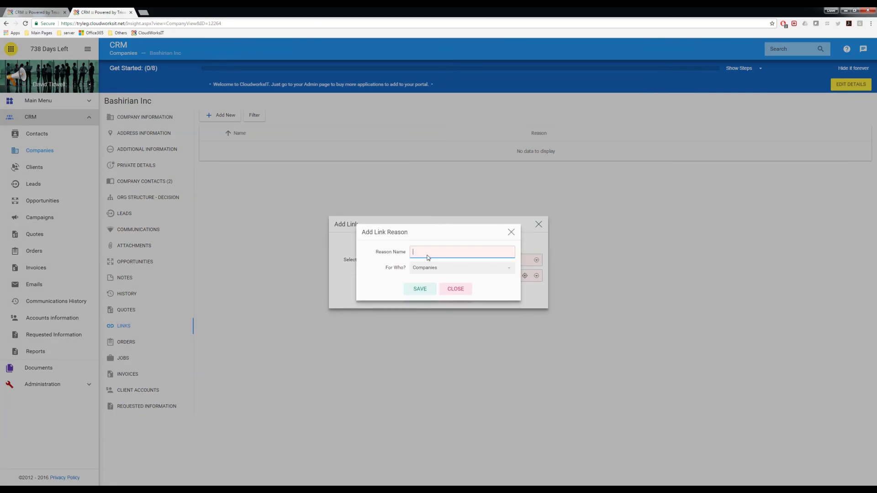
pyautogui.write('Owned 51% by this company')
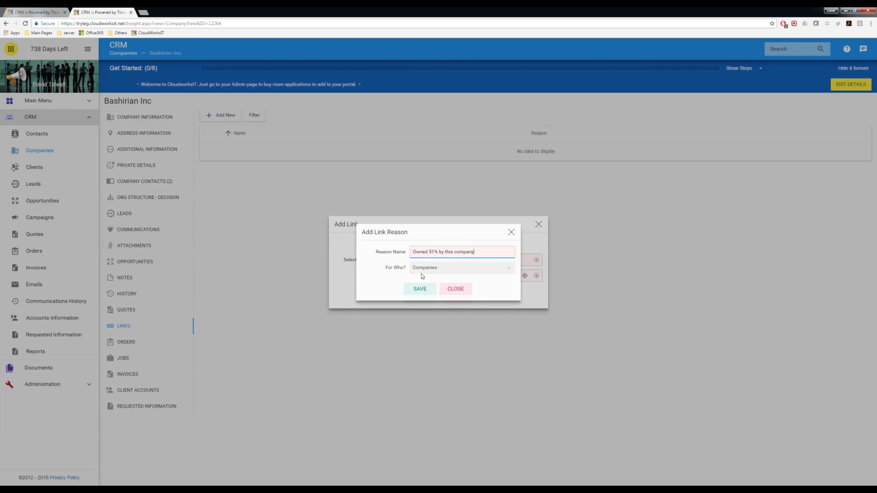
pyautogui.click(420, 288)
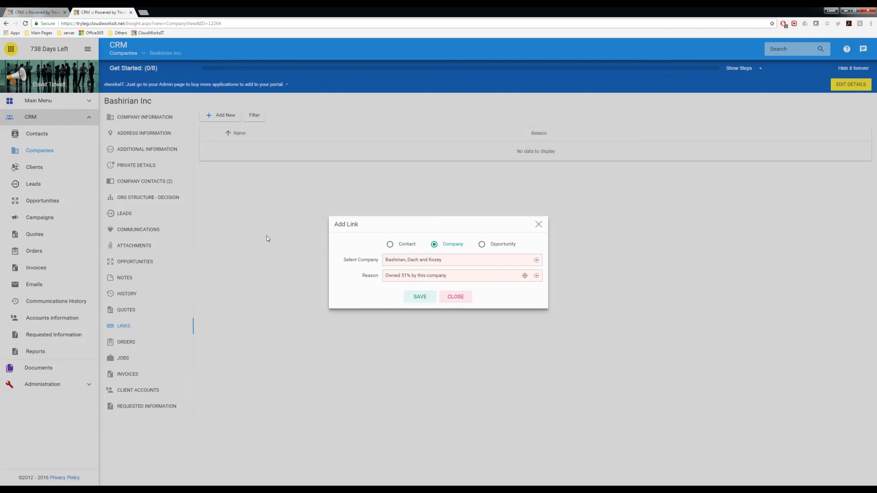
pyautogui.click(420, 297)
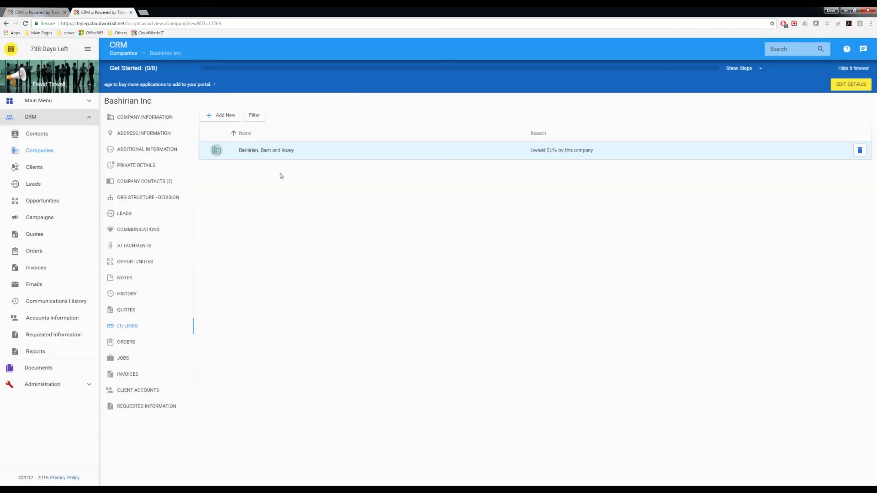